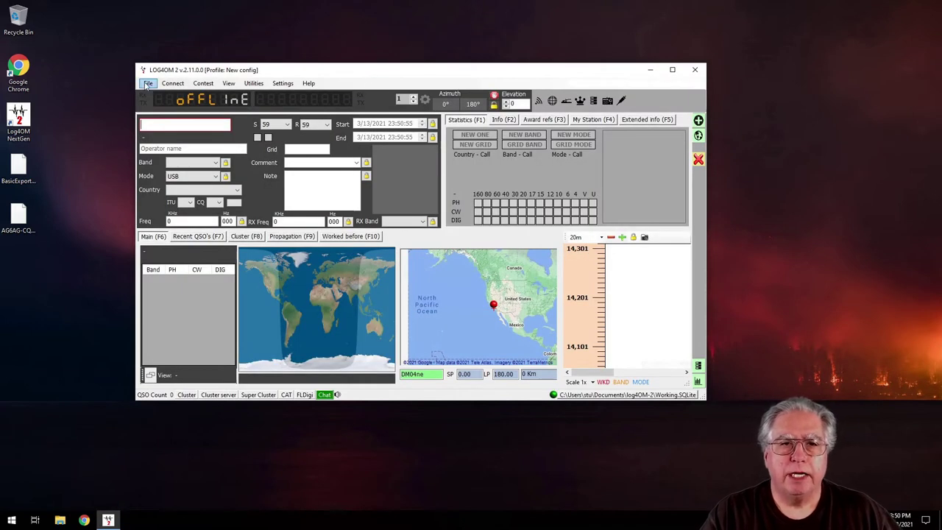
pyautogui.click(254, 84)
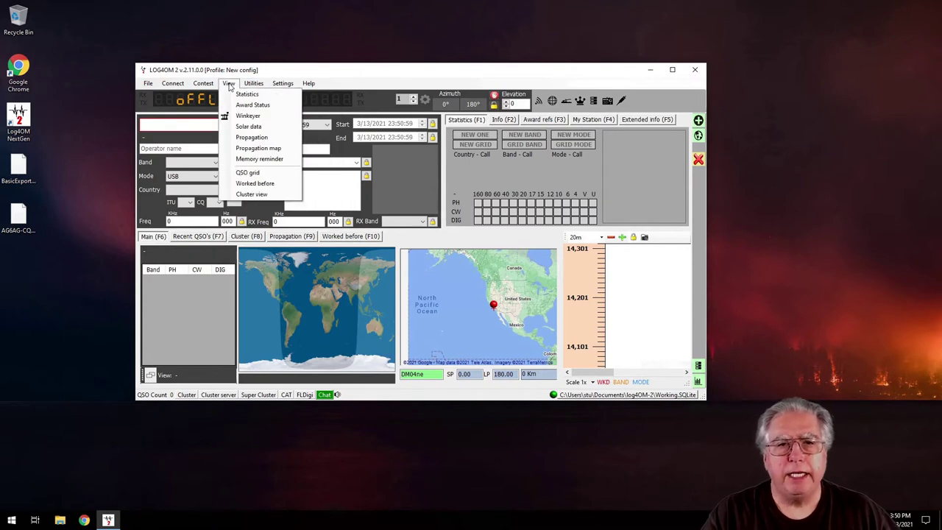
pyautogui.click(184, 83)
pyautogui.click(174, 84)
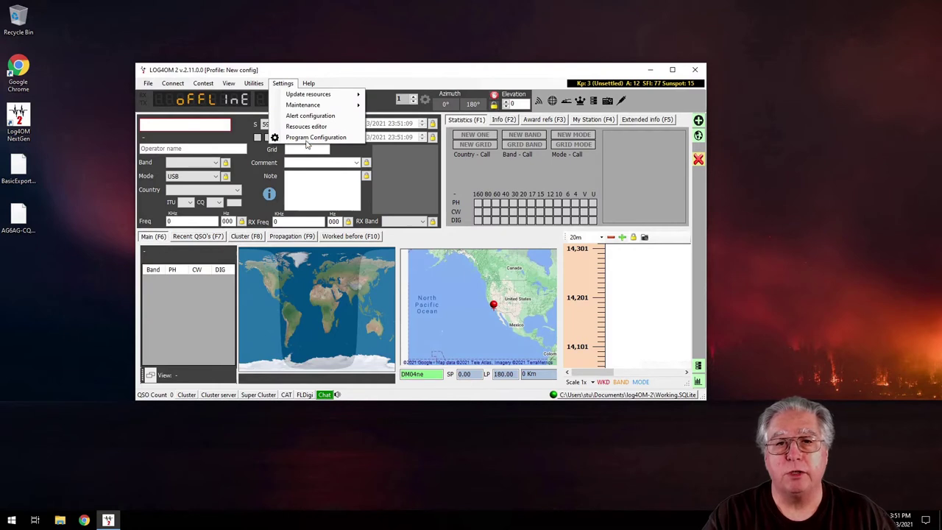
pyautogui.click(309, 143)
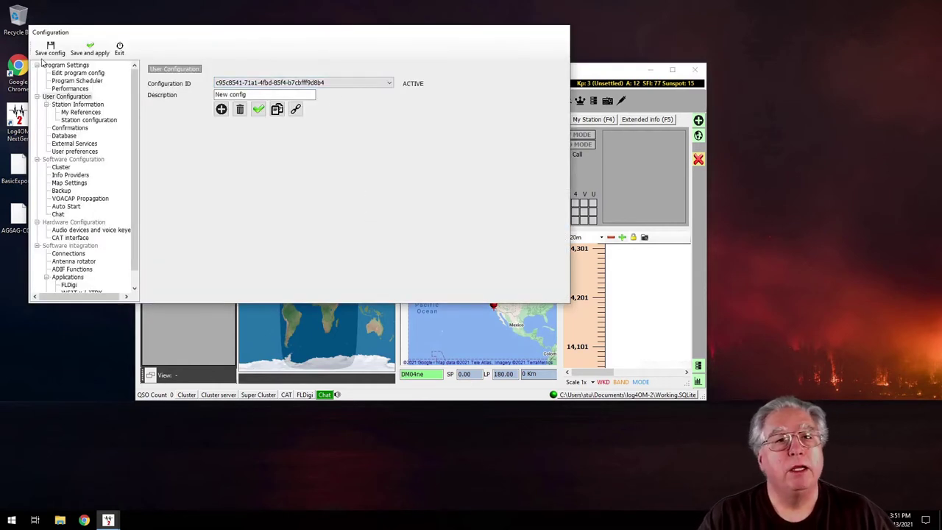
pyautogui.click(64, 105)
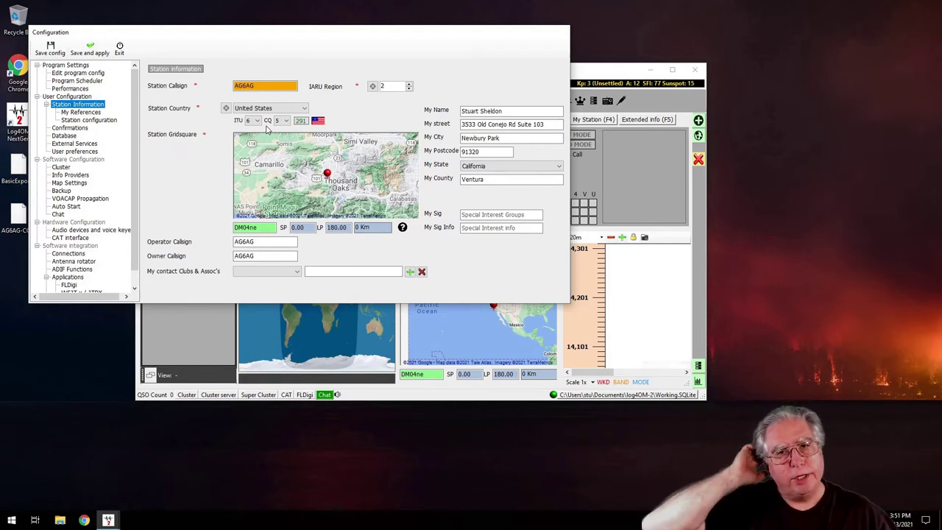
pyautogui.click(117, 49)
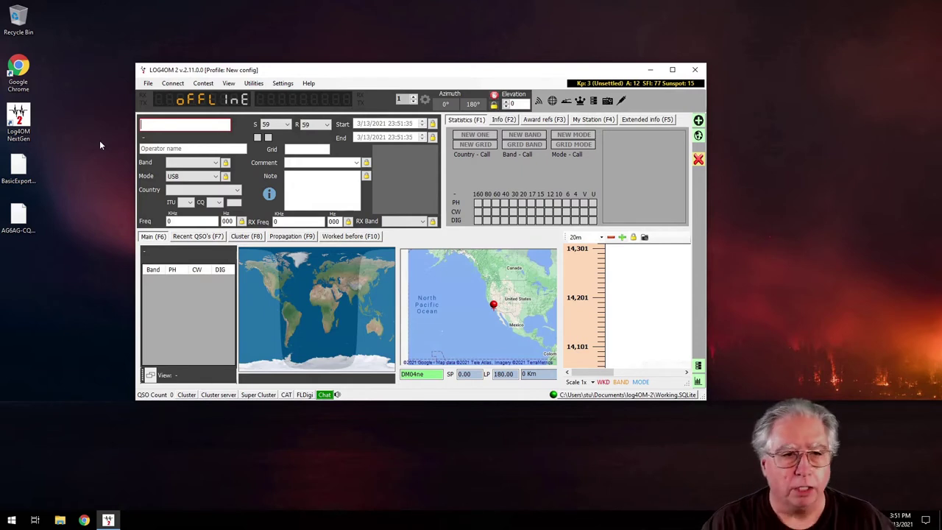
# Import AG6AG-CQ-WPX-SSB-2019.adi from the Desktop through Import ADIF and acknowledge completion.
pyautogui.click(20, 169)
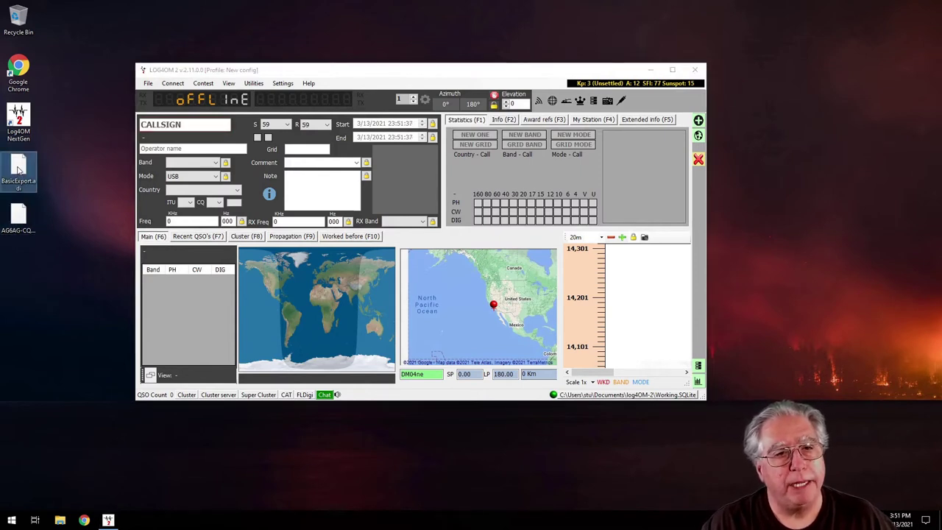
pyautogui.click(22, 218)
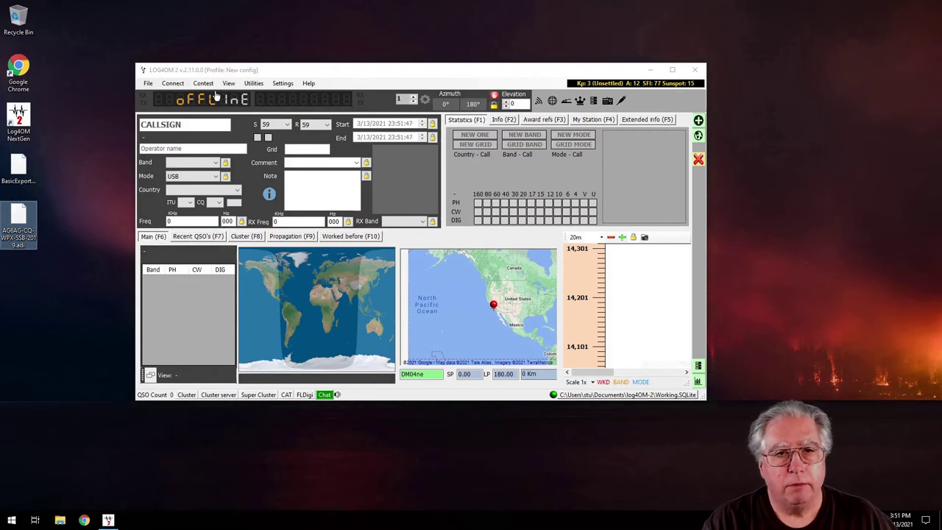
pyautogui.click(147, 84)
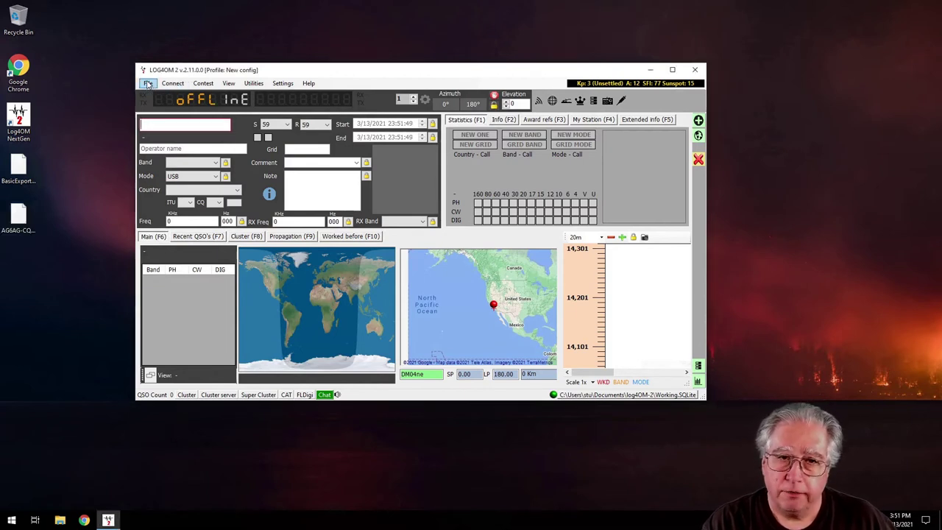
pyautogui.click(147, 84)
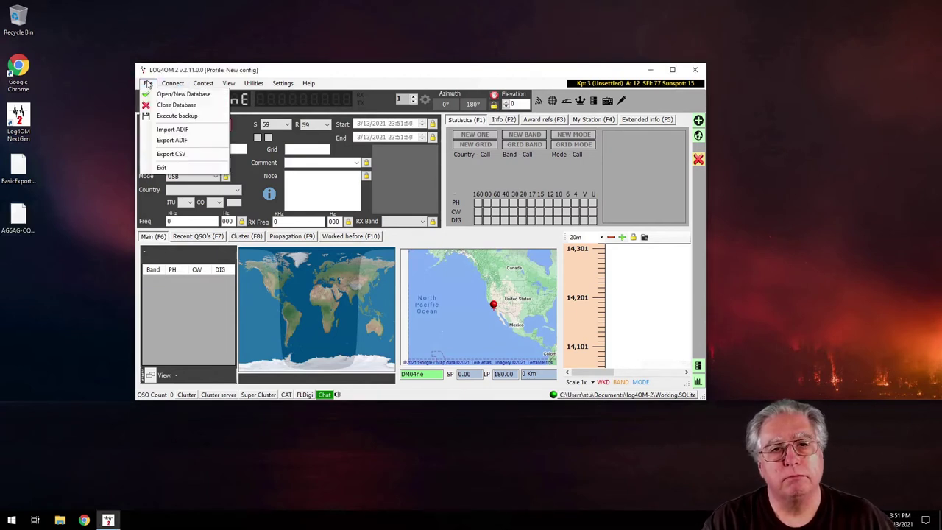
pyautogui.click(172, 130)
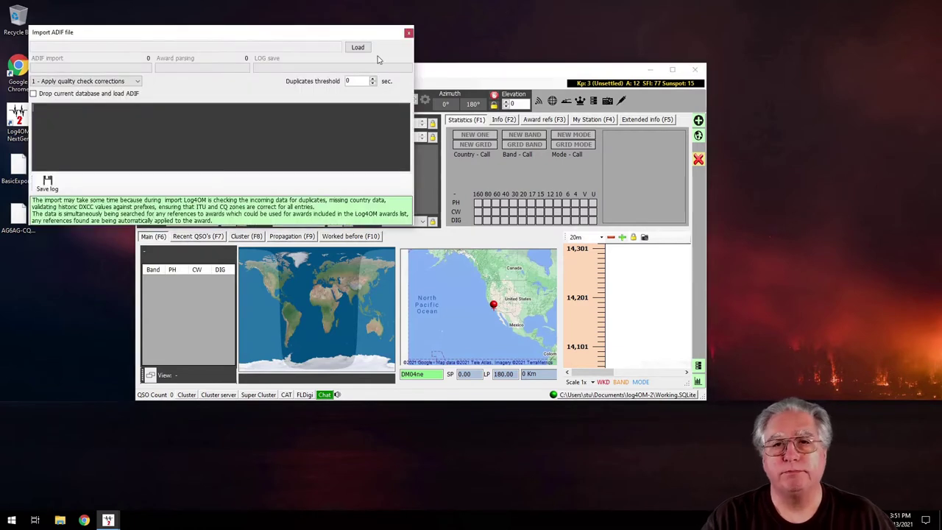
pyautogui.click(361, 48)
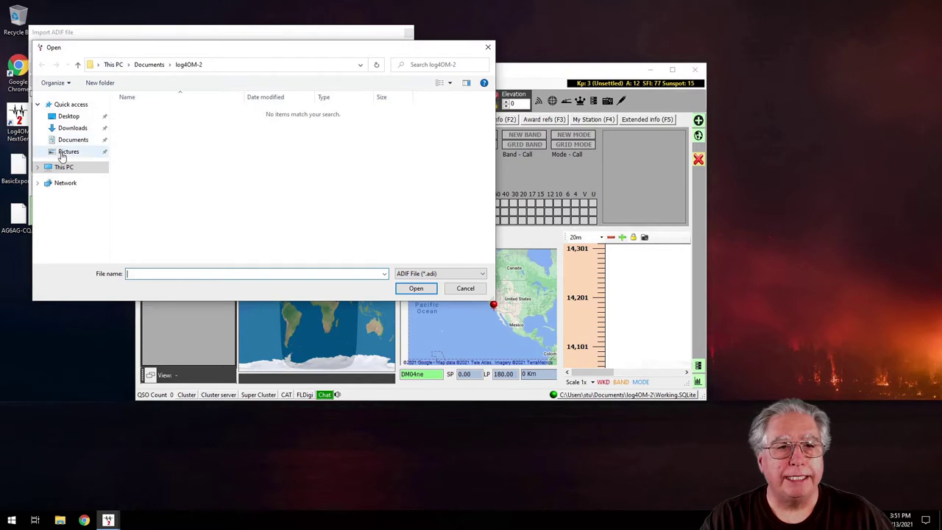
pyautogui.click(69, 116)
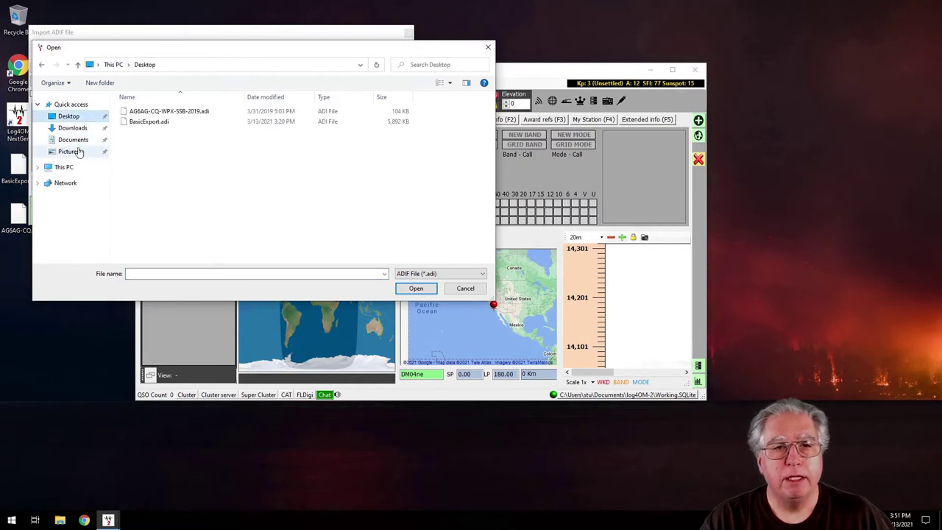
pyautogui.click(133, 115)
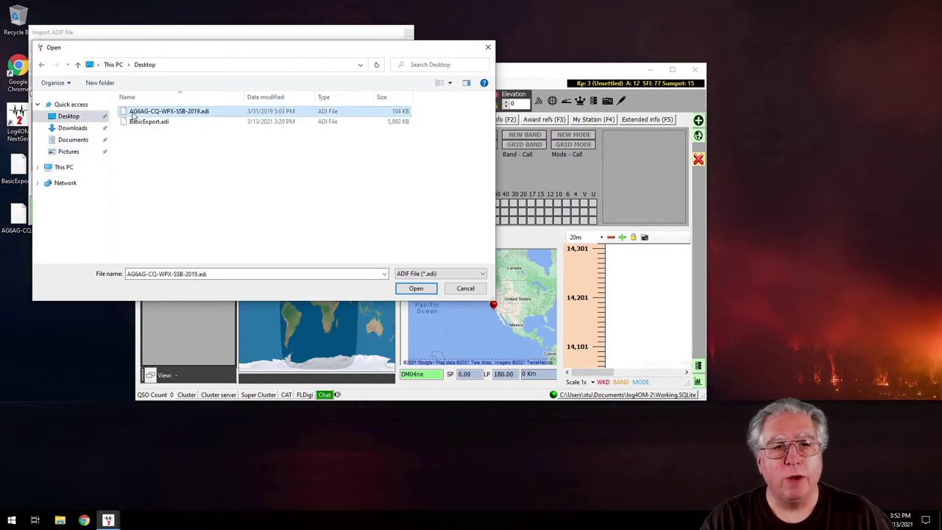
pyautogui.click(416, 289)
pyautogui.click(363, 62)
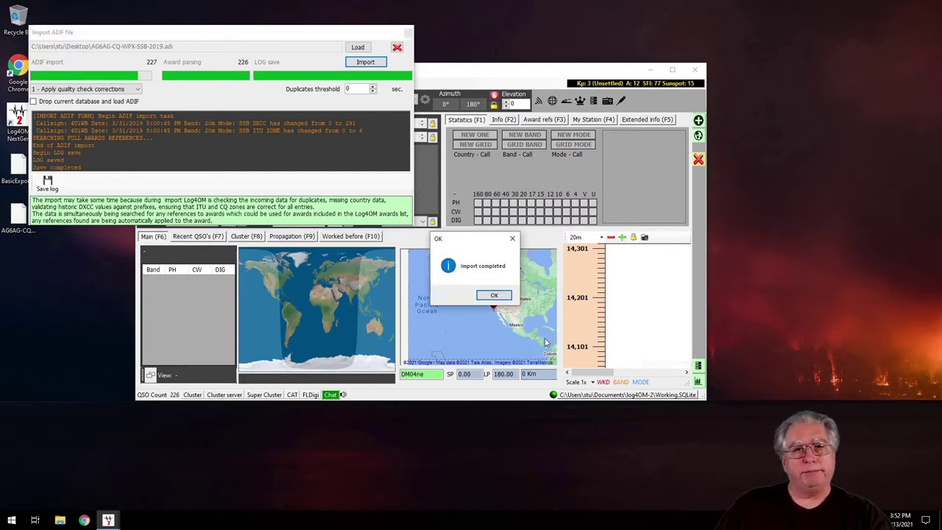
pyautogui.click(495, 296)
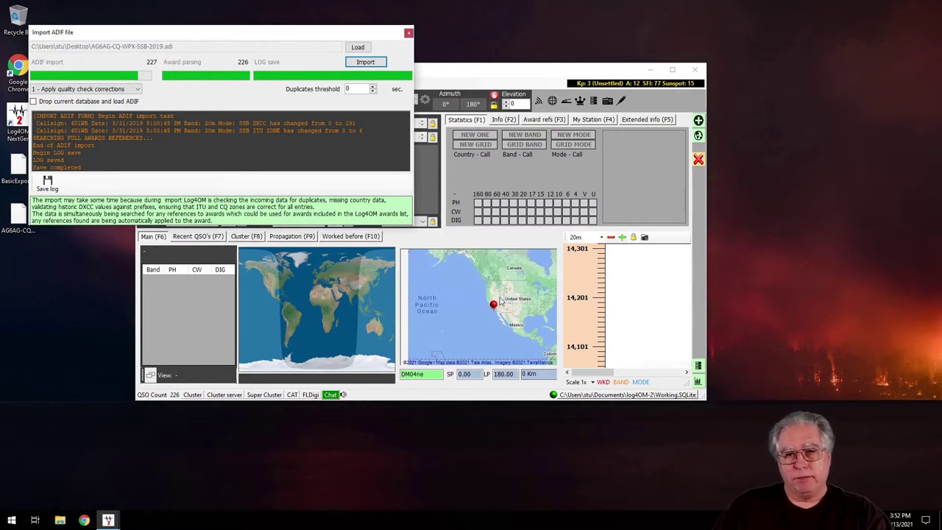
# Close the import window and show Recent QSOs with the band map hidden, scrolling across its columns.
pyautogui.click(408, 33)
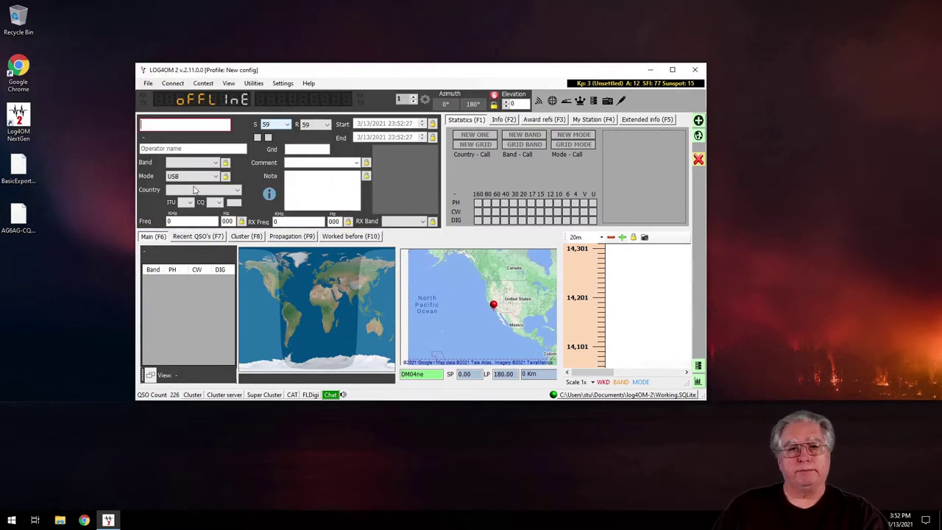
pyautogui.click(189, 237)
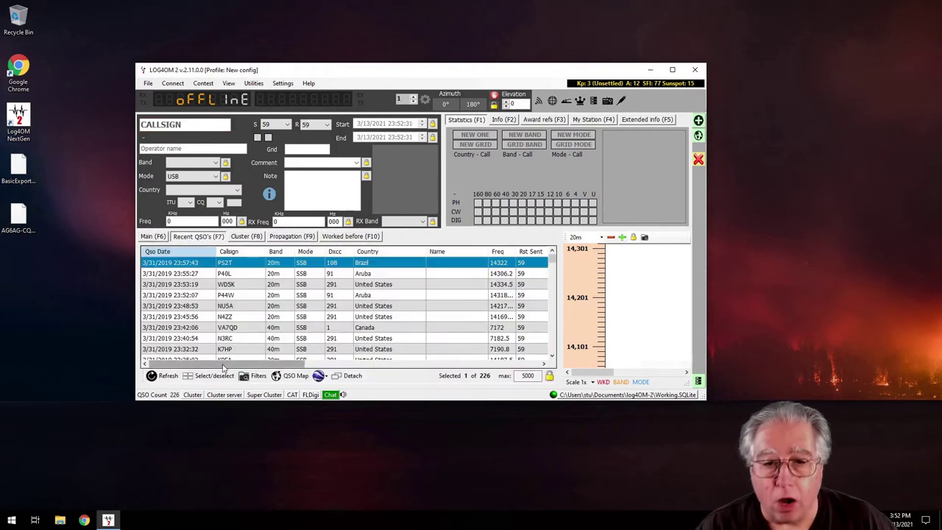
pyautogui.click(698, 382)
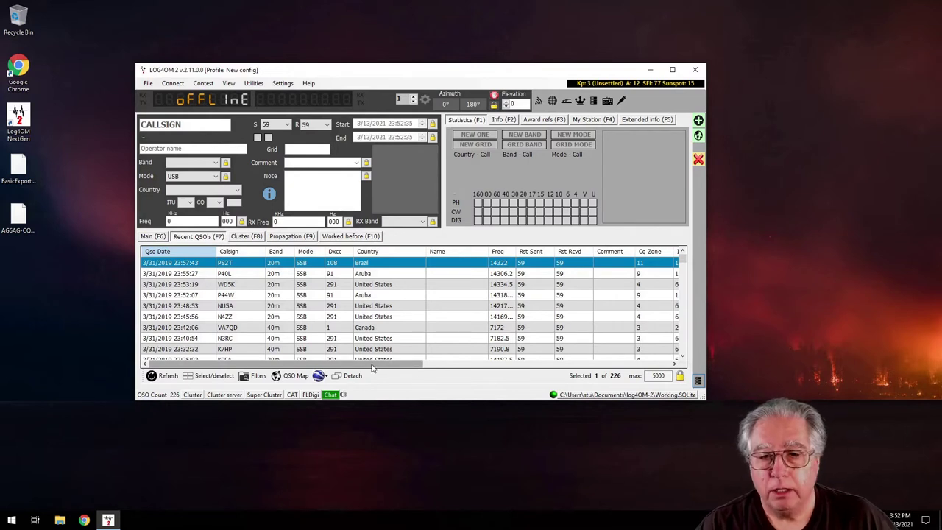
pyautogui.moveTo(365, 364); pyautogui.dragTo(665, 395)
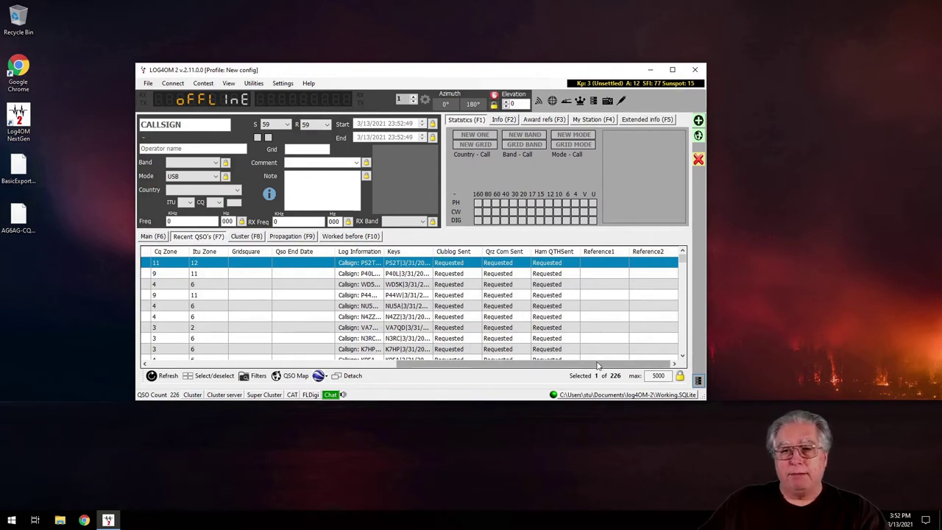
pyautogui.moveTo(598, 366); pyautogui.dragTo(347, 366)
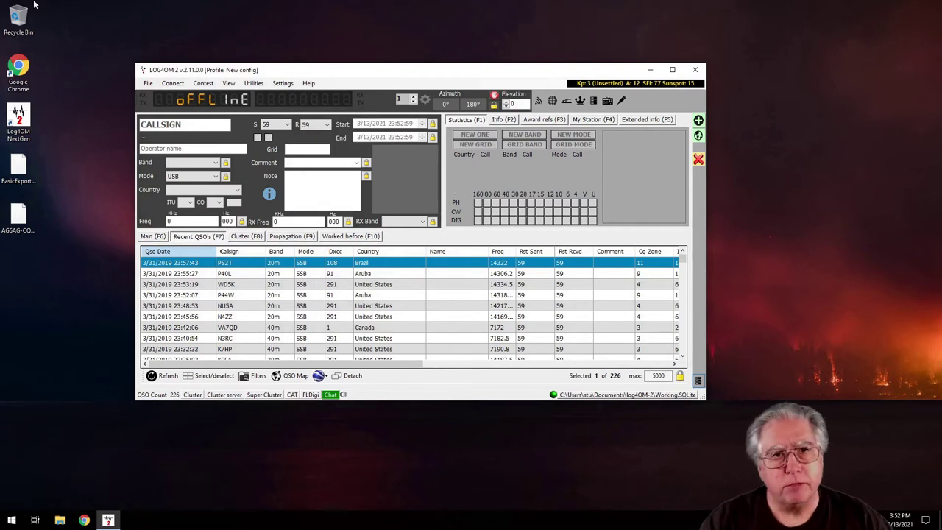
# Open the QSO Manager from Utilities, scroll through its 226 QSOs' columns, then close it.
pyautogui.click(254, 84)
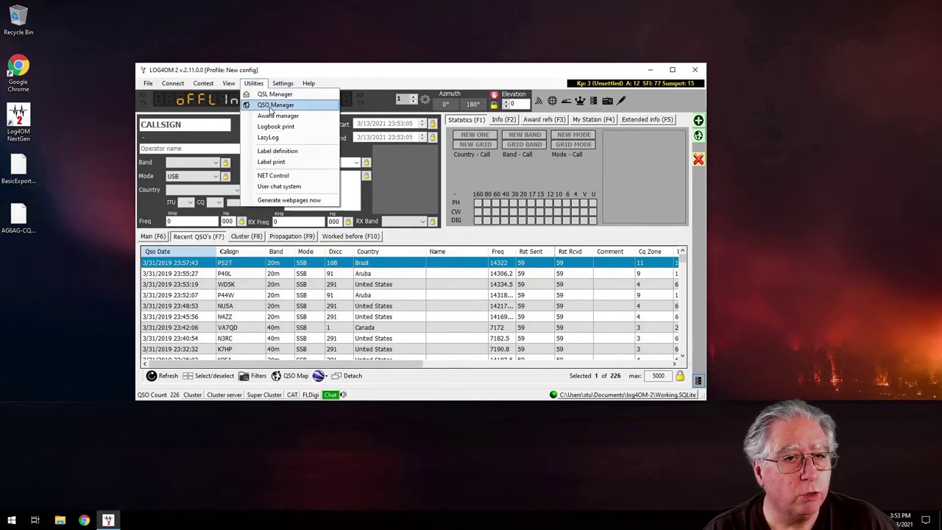
pyautogui.click(272, 106)
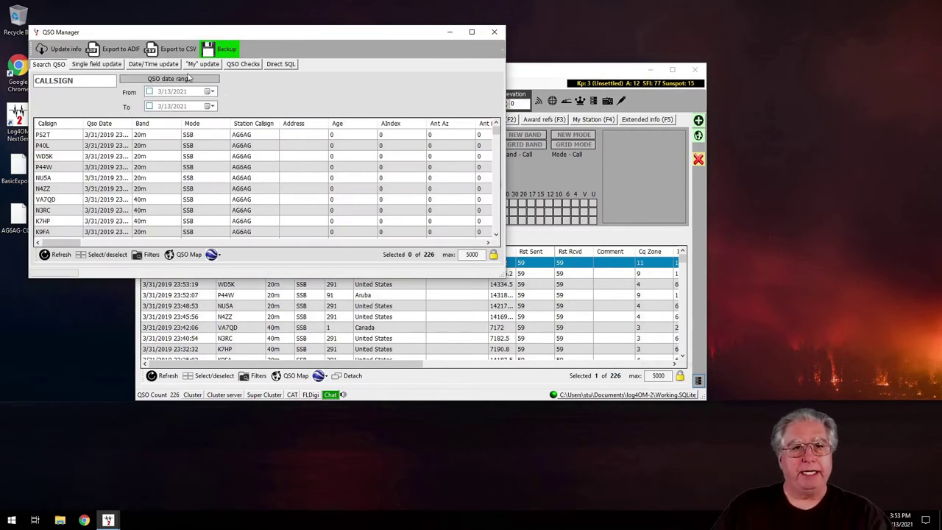
pyautogui.moveTo(55, 246); pyautogui.dragTo(166, 268)
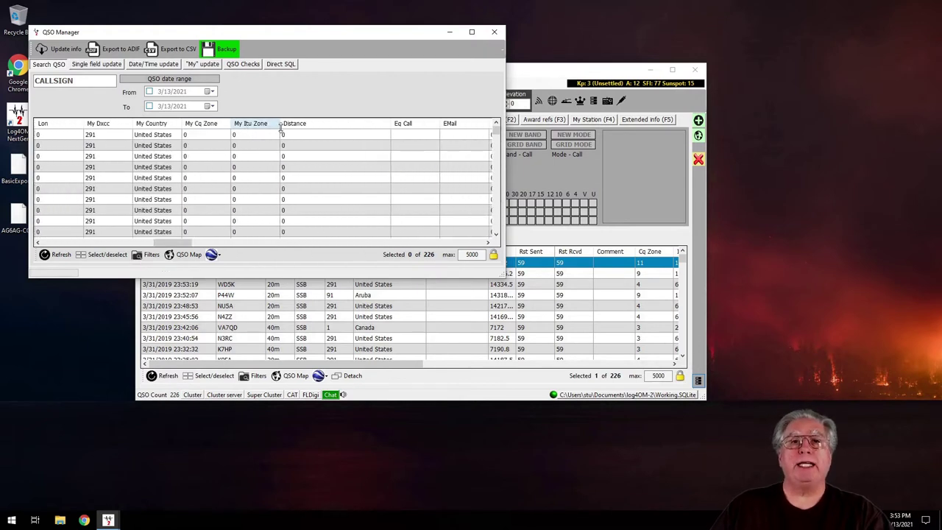
pyautogui.moveTo(180, 248); pyautogui.dragTo(44, 272)
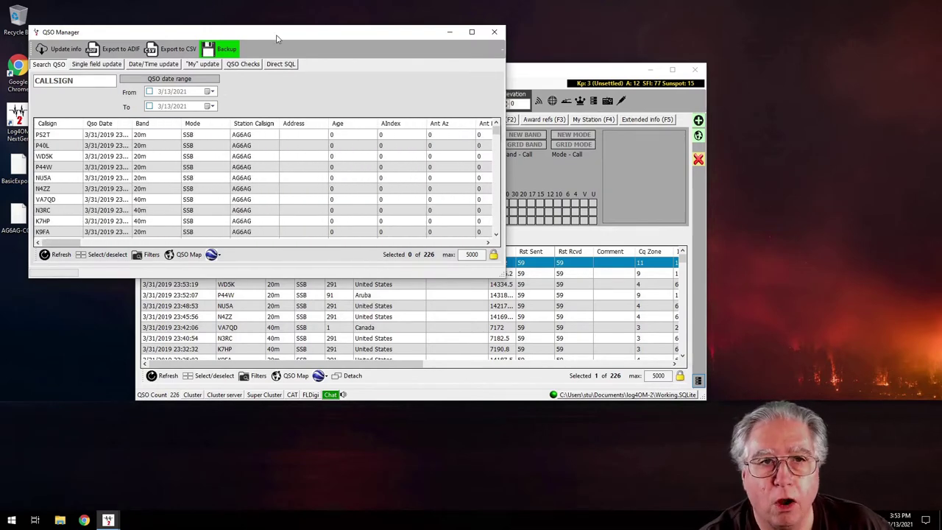
pyautogui.moveTo(276, 32); pyautogui.dragTo(598, 34)
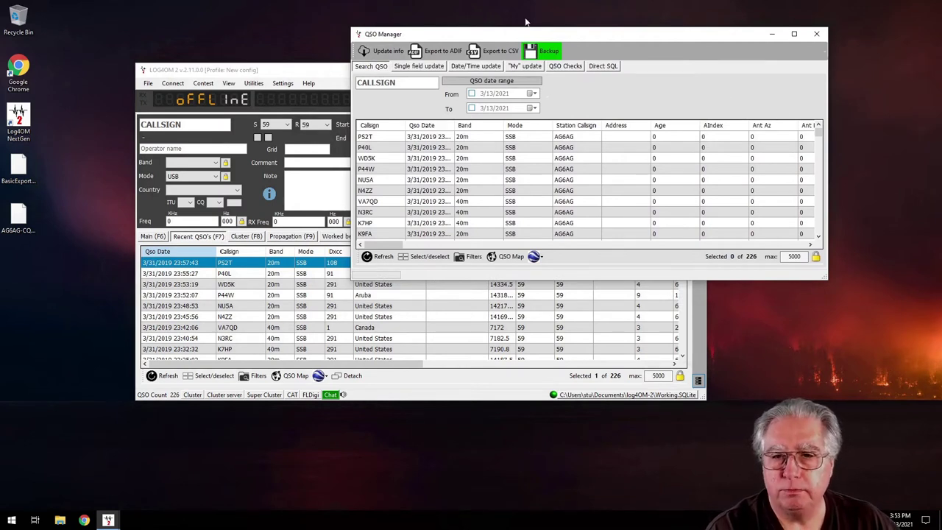
pyautogui.click(817, 35)
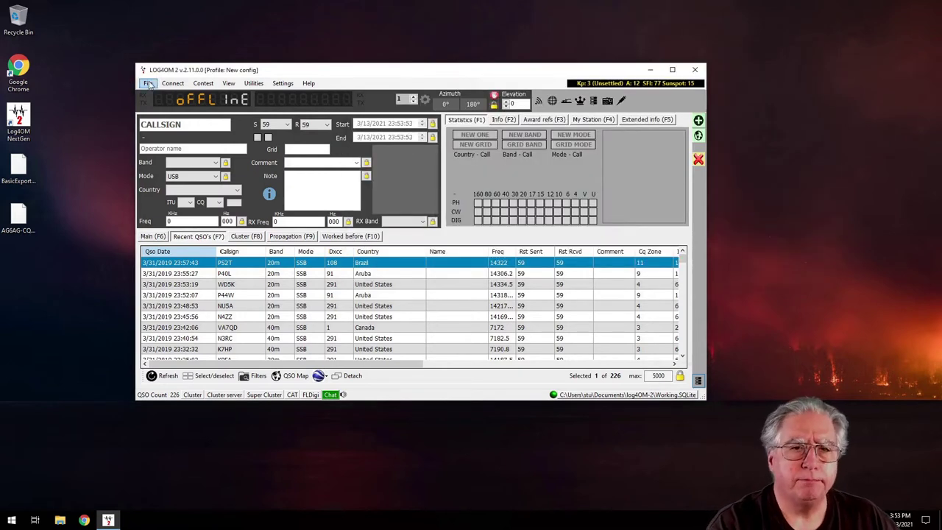
# Open Program Configuration and show the LOTW tab under External Services.
pyautogui.click(283, 84)
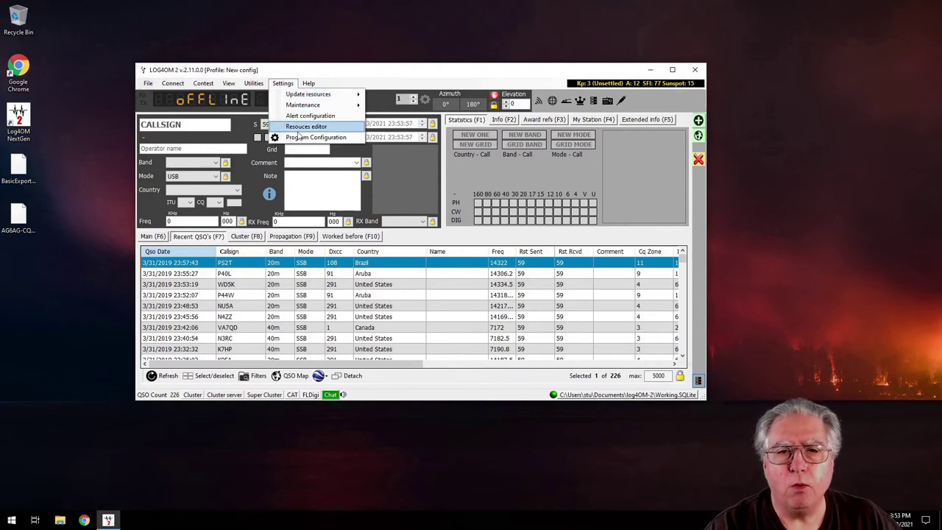
pyautogui.click(316, 137)
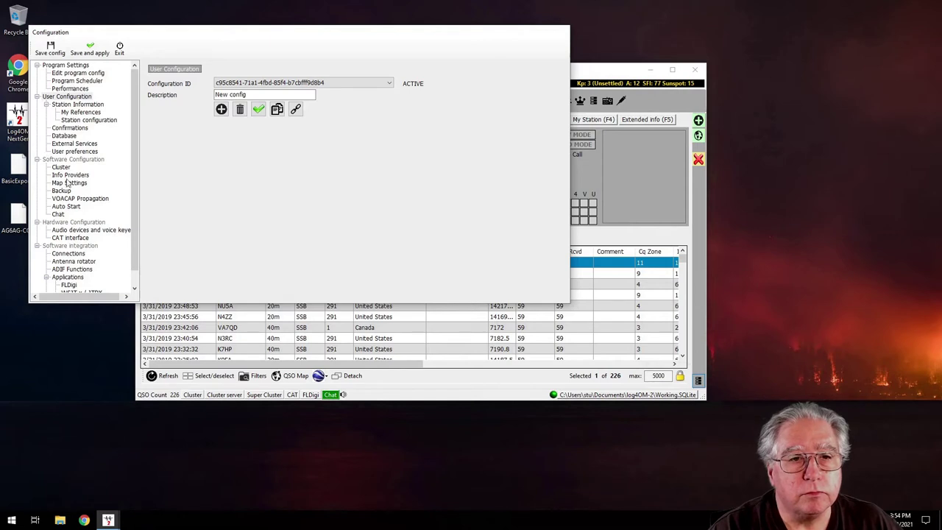
pyautogui.click(63, 144)
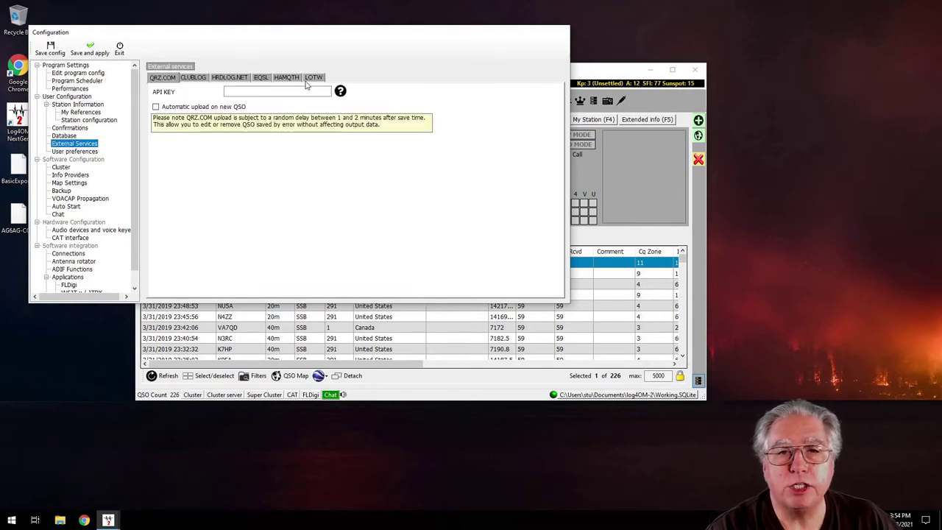
pyautogui.click(314, 79)
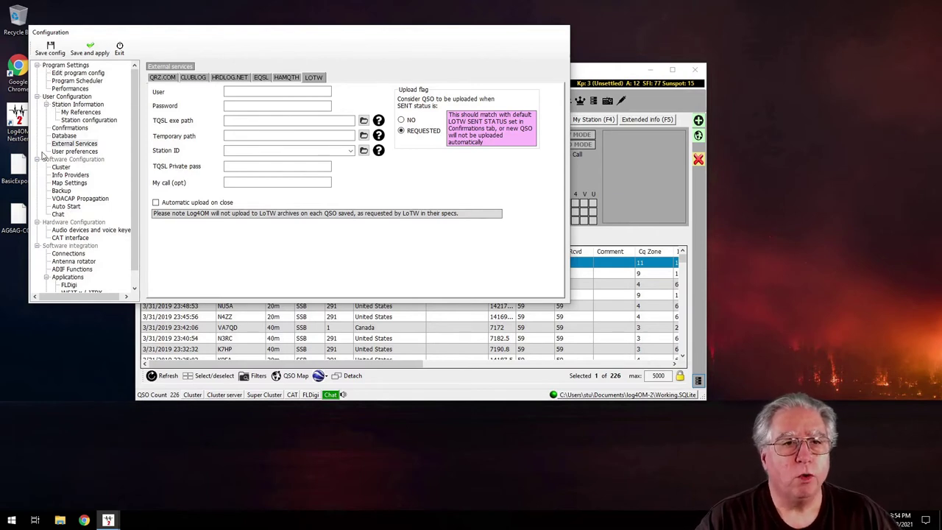
# In Confirmations, choose type LOTW and select QSL and QRZCOM through CUSTOM for statistics.
pyautogui.click(59, 129)
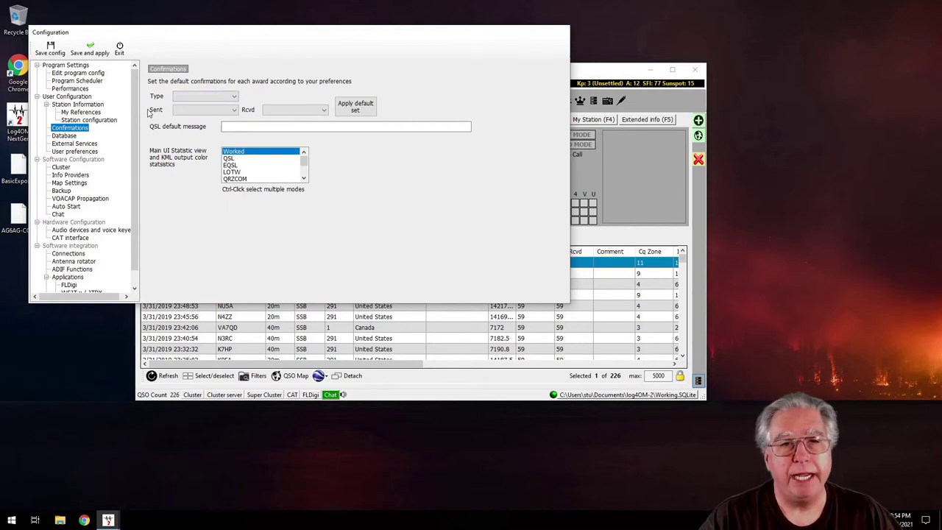
pyautogui.click(221, 96)
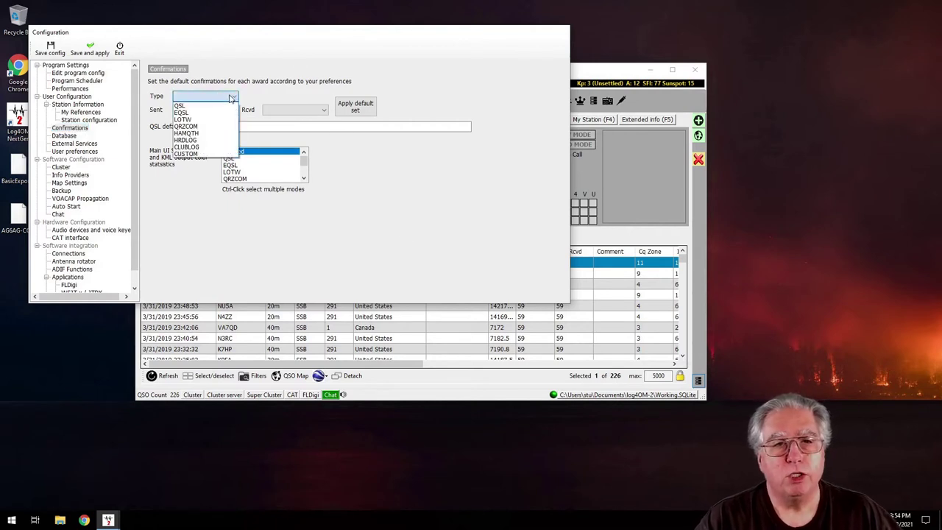
pyautogui.click(197, 122)
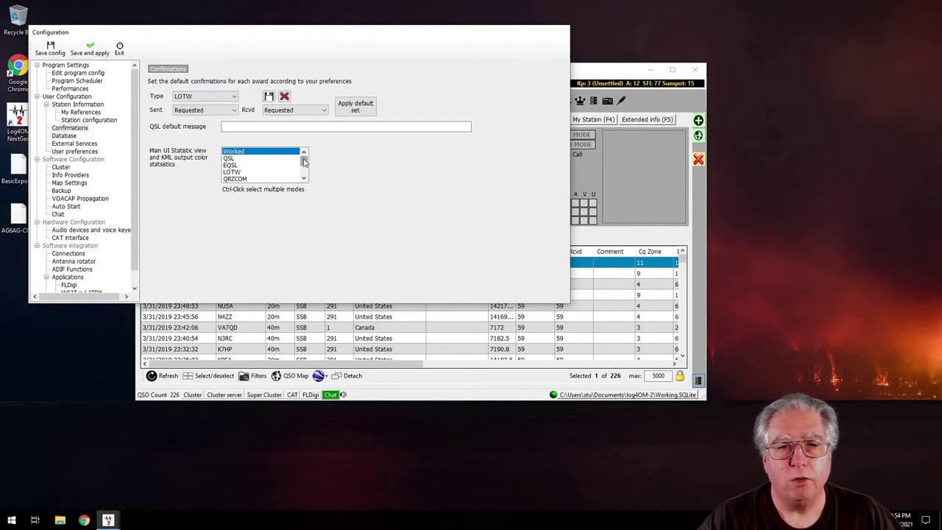
pyautogui.click(234, 159)
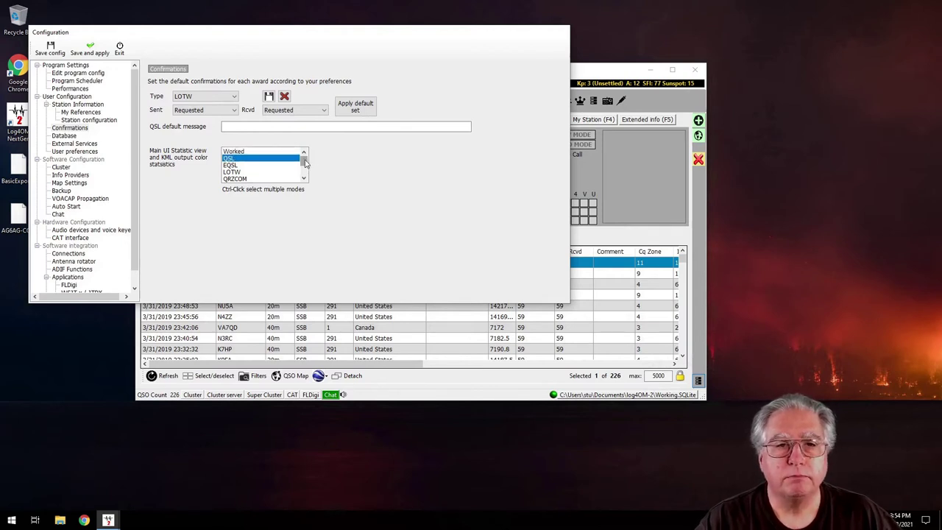
pyautogui.scroll(-2, 305, 164)
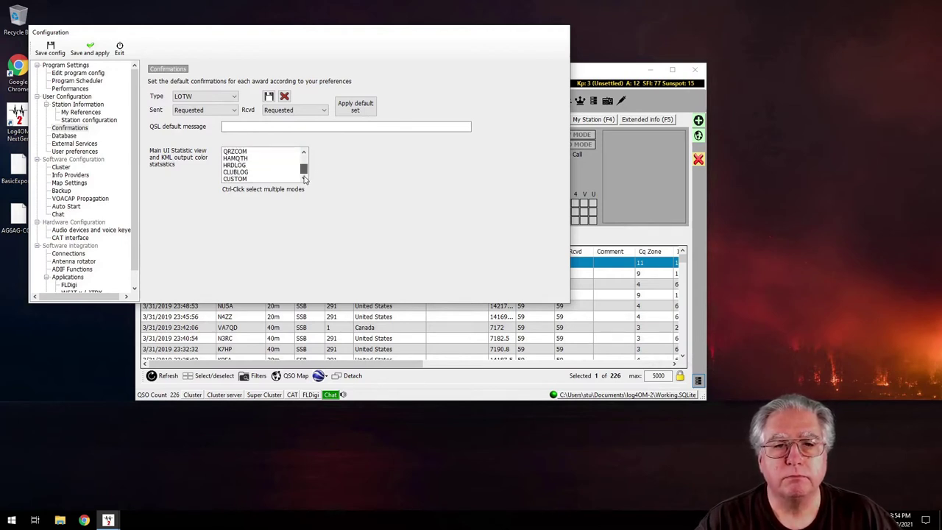
pyautogui.keyDown('shift'); pyautogui.click(227, 181); pyautogui.keyUp('shift')
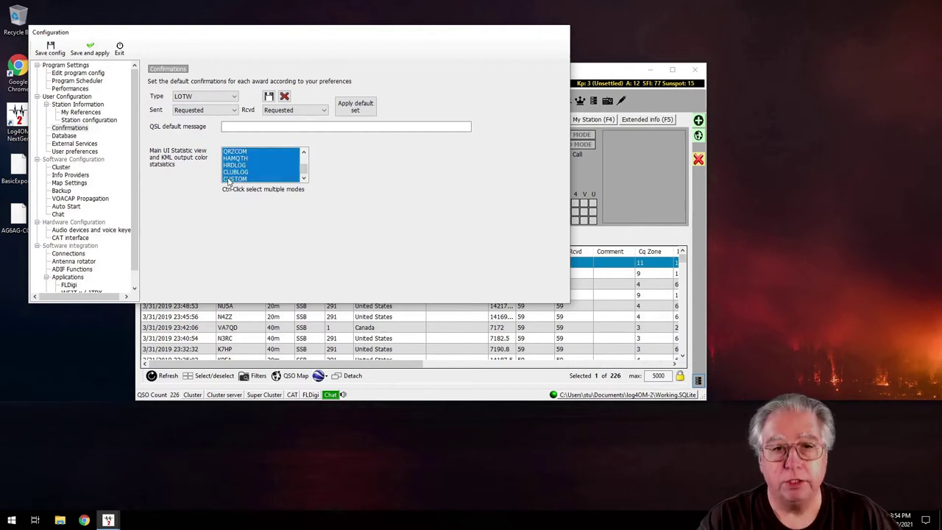
# Set the LoTW default Sent and Rcvd statuses to No.
pyautogui.click(231, 110)
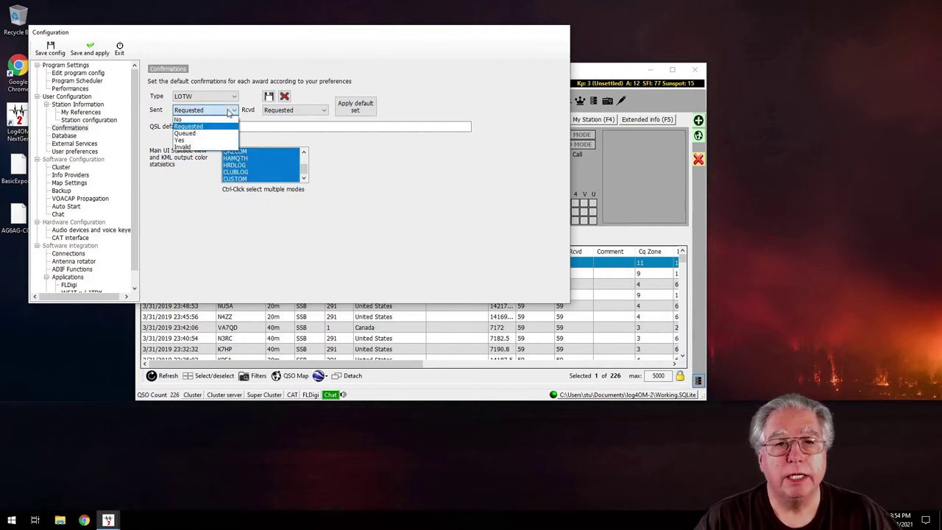
pyautogui.click(179, 121)
pyautogui.click(296, 112)
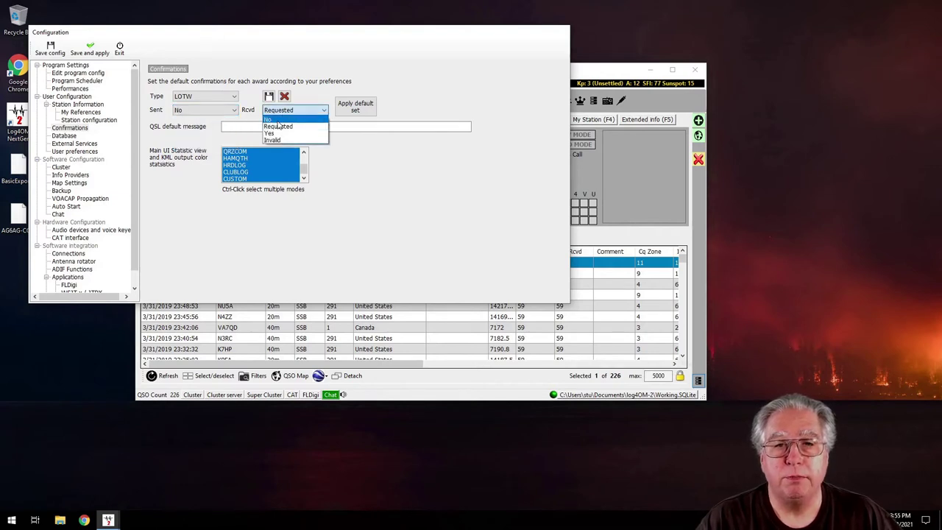
pyautogui.click(268, 121)
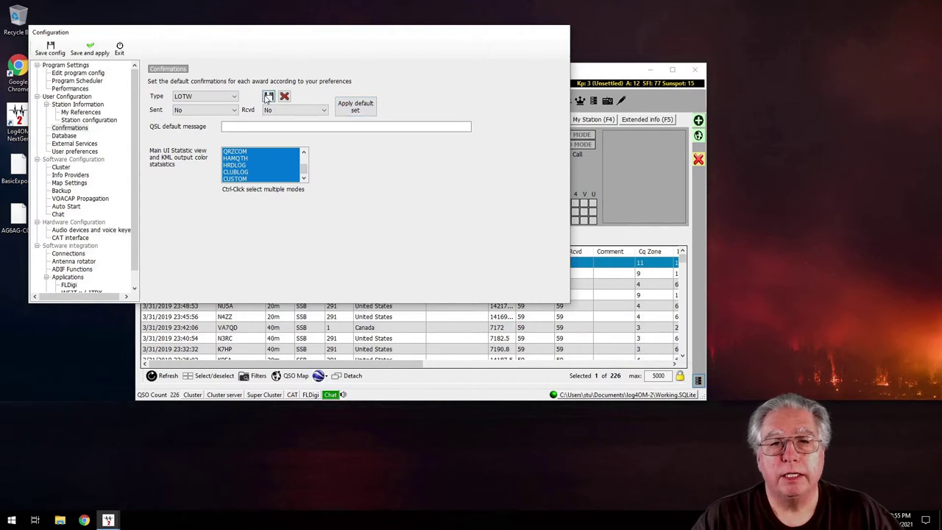
# Switch the type to EQSL and set its default Sent and Rcvd statuses to No.
pyautogui.click(224, 98)
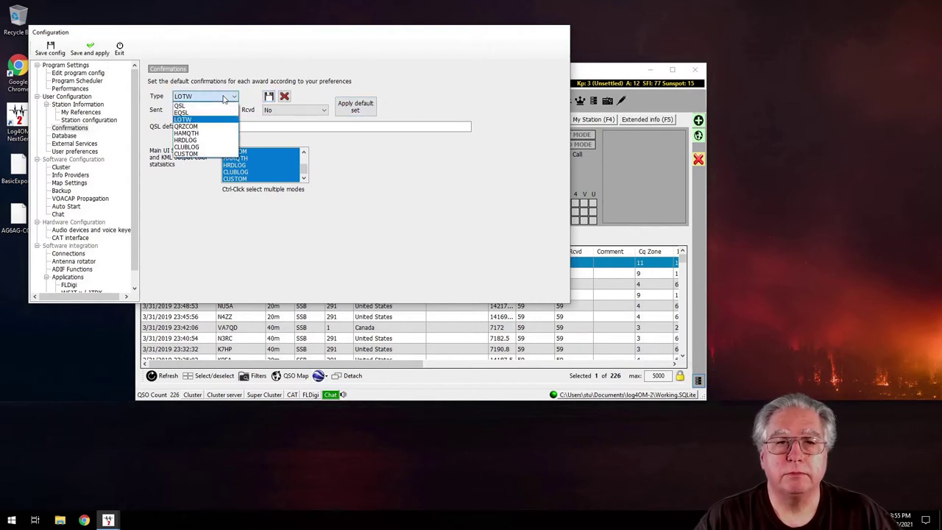
pyautogui.click(188, 113)
pyautogui.click(203, 111)
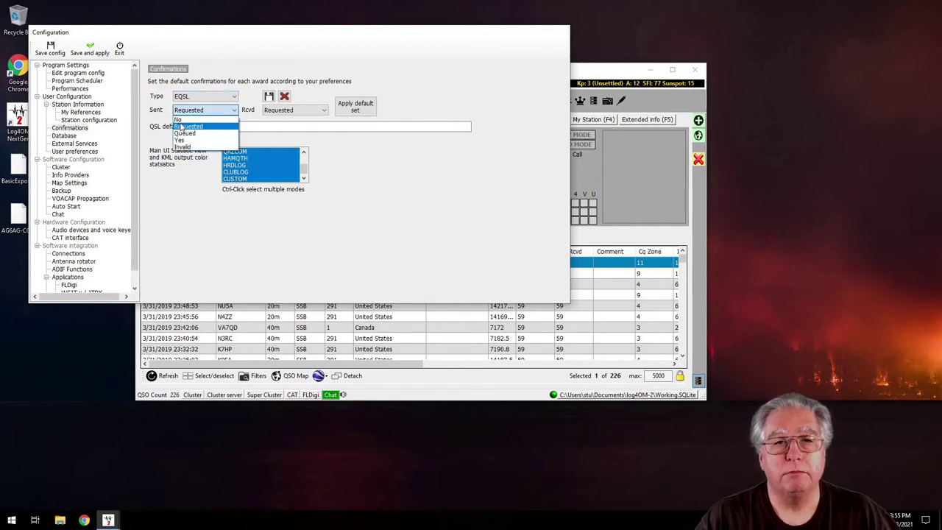
pyautogui.click(179, 119)
pyautogui.click(288, 111)
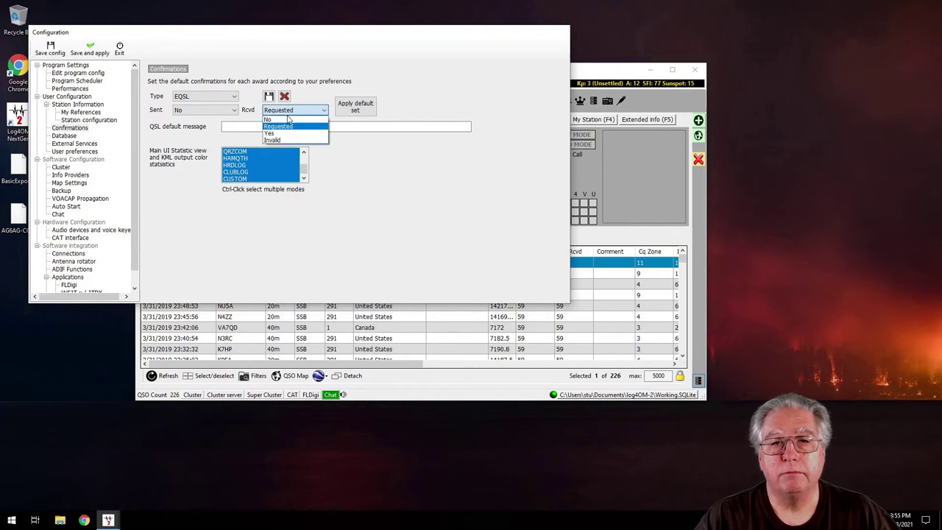
pyautogui.click(287, 119)
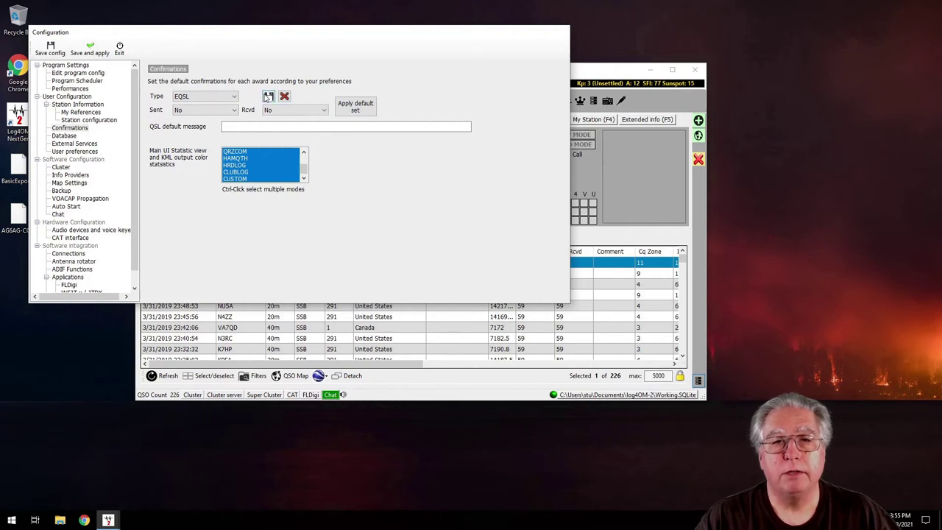